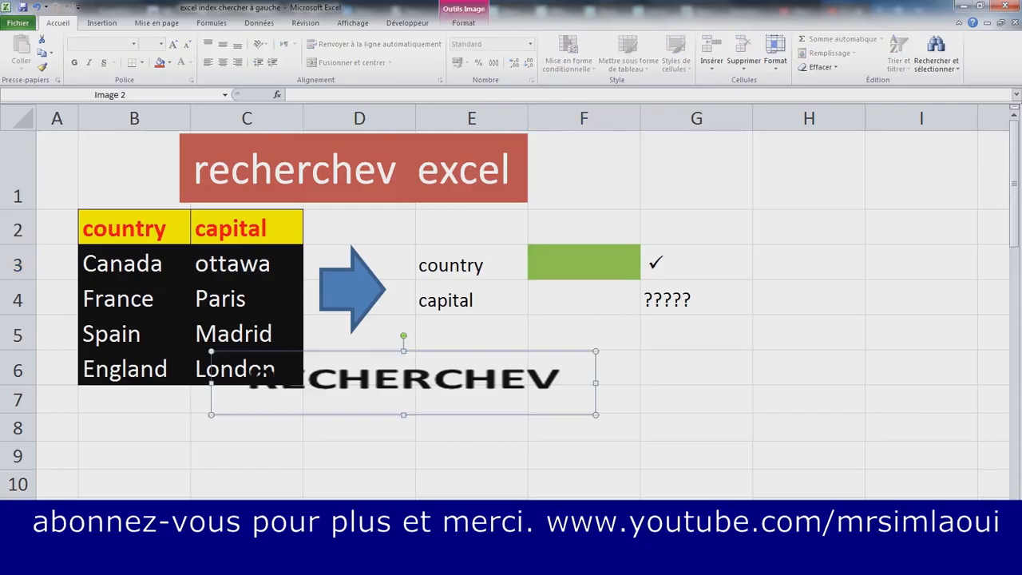
Step: Delete the RECHERCHEV picture and enter "but on veut déterminer la capitale du pays" in cell E6
{"action": "key", "text": "Delete"}
{"action": "left_click", "coordinate": [471, 368]}
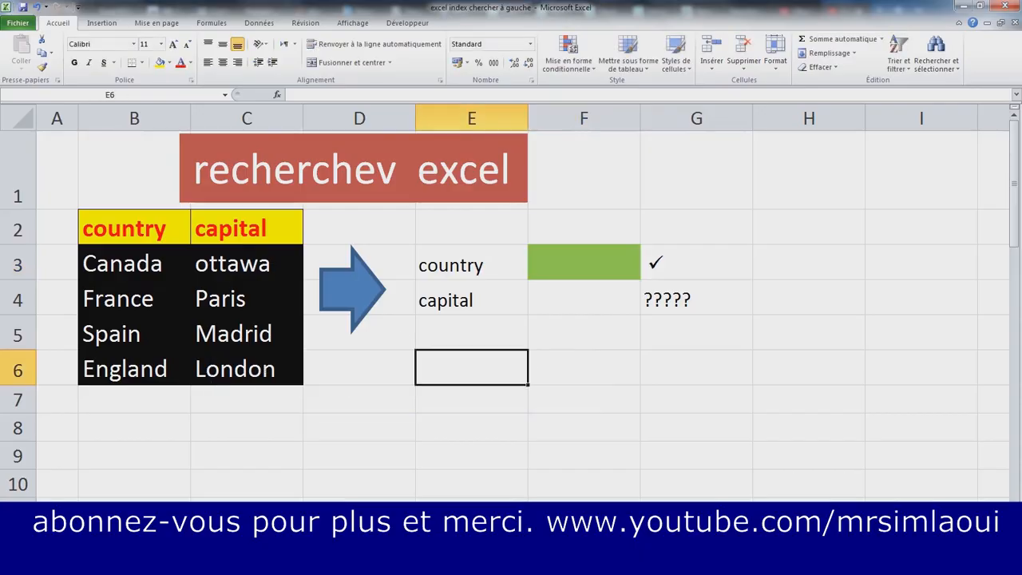
{"action": "type", "text": "but "}
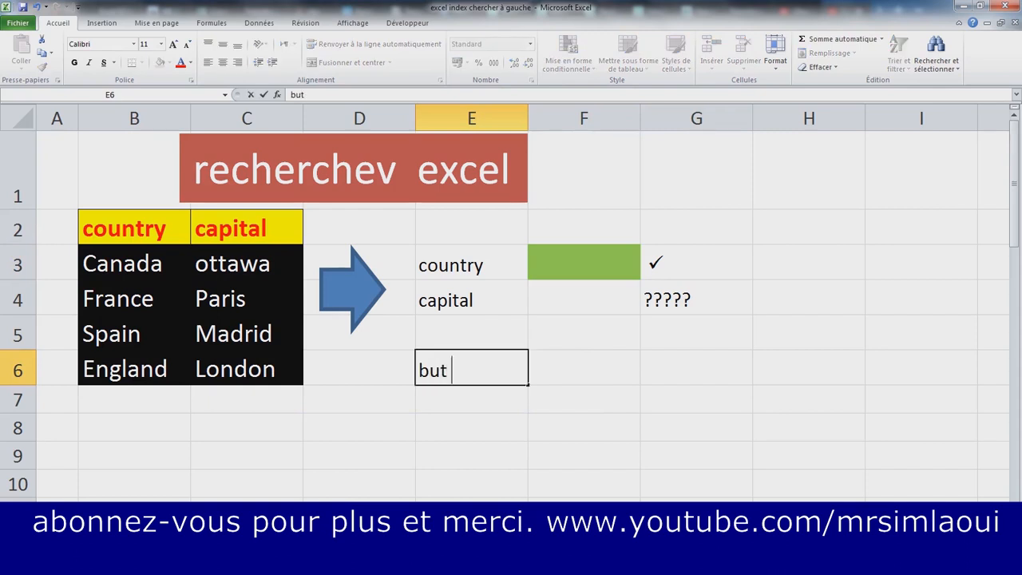
{"action": "type", "text": "on veut "}
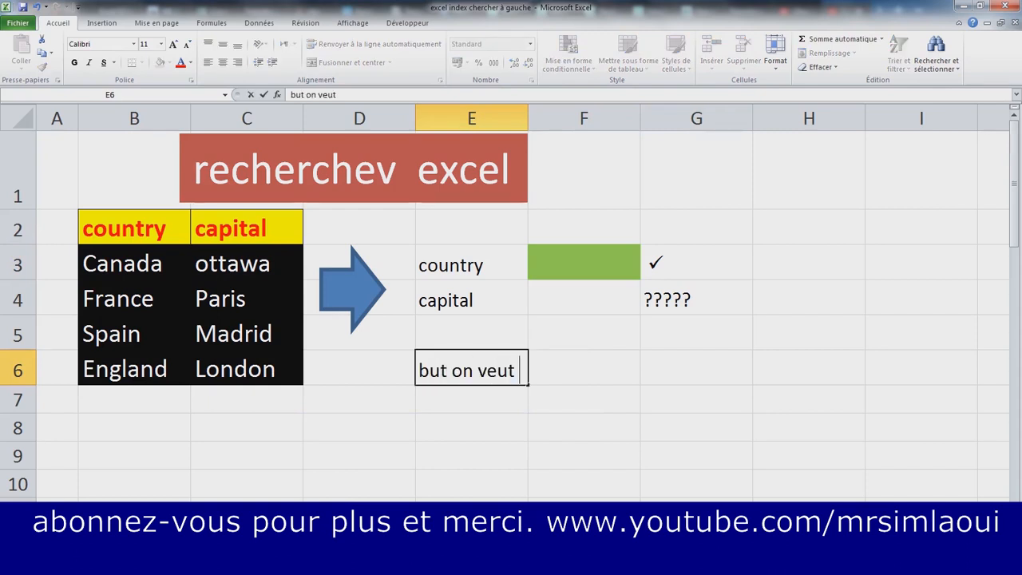
{"action": "type", "text": "déterm"}
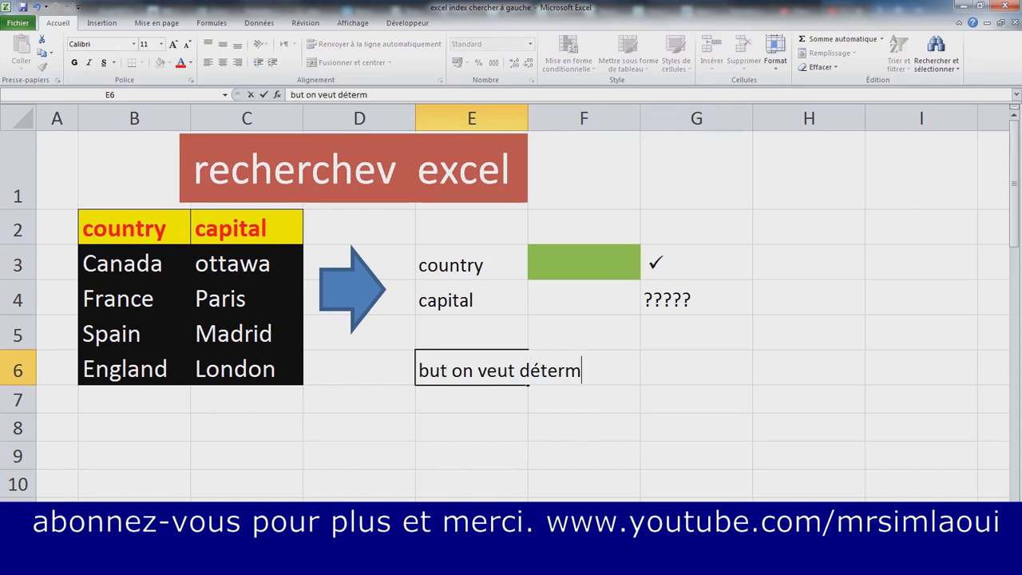
{"action": "type", "text": "iner la capita"}
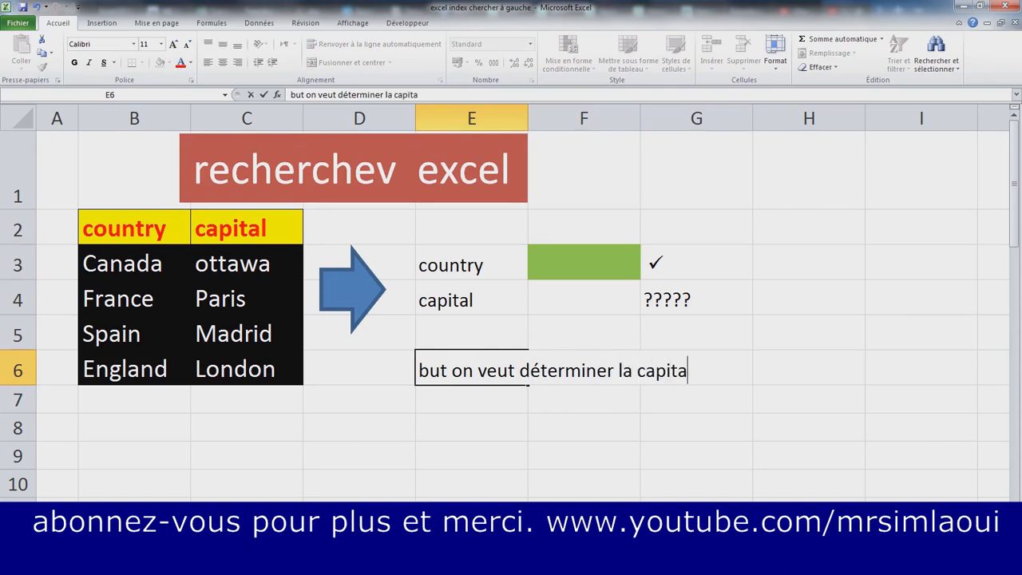
{"action": "type", "text": "le du pays"}
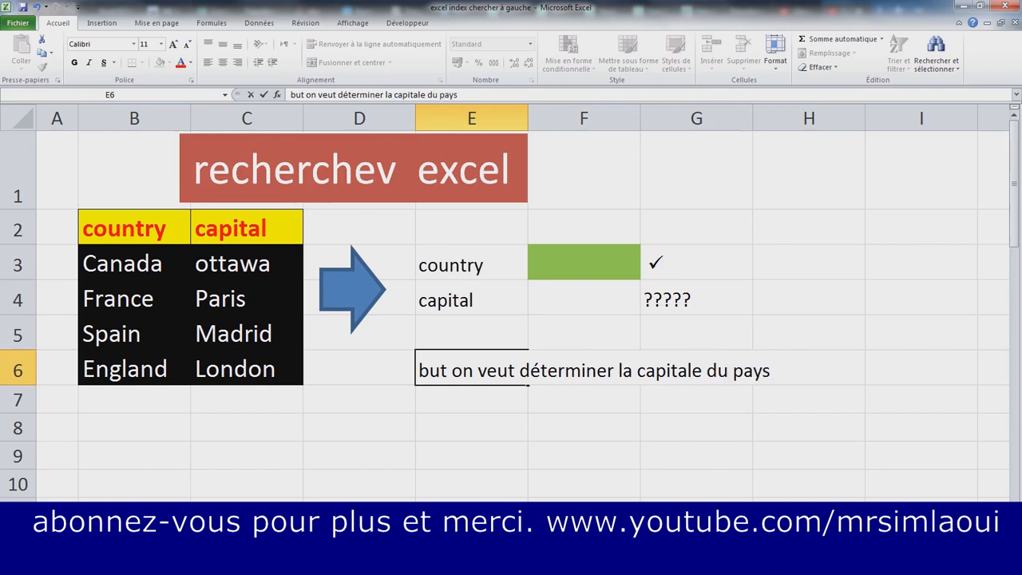
{"action": "key", "text": "Return"}
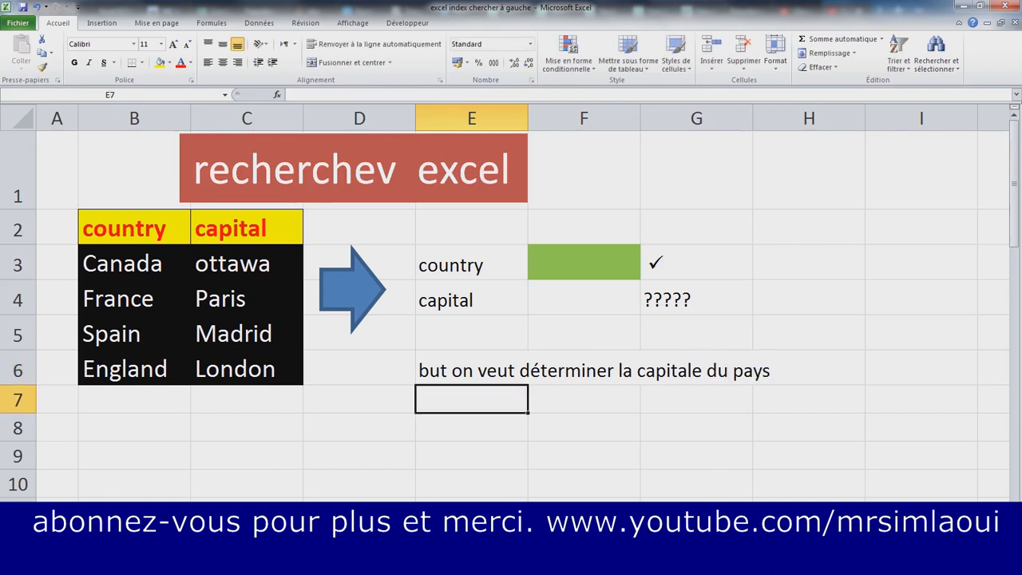
Step: Enter "en connaissant ce pays" in cell E7
{"action": "type", "text": "en con"}
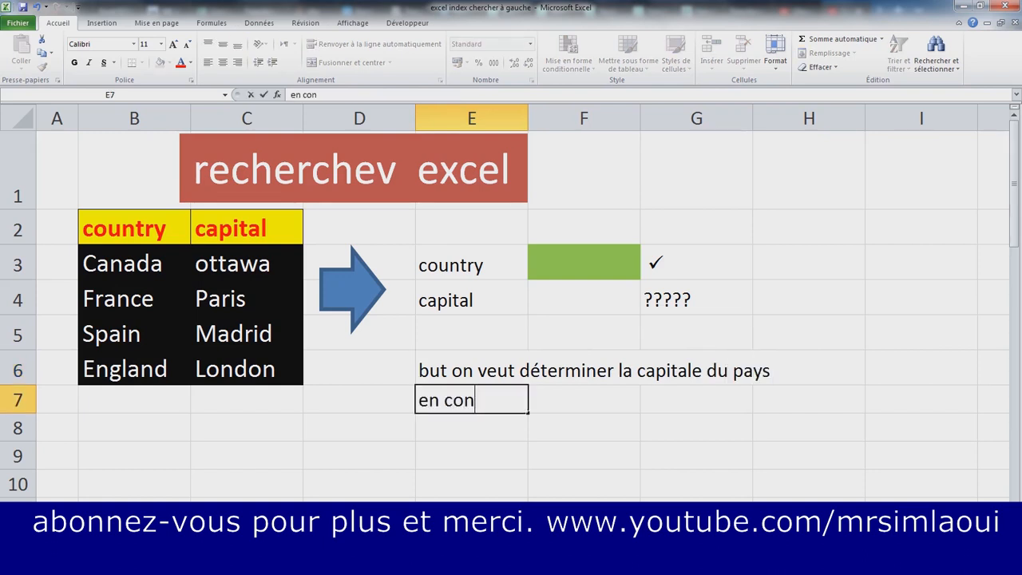
{"action": "type", "text": "naissant ce"}
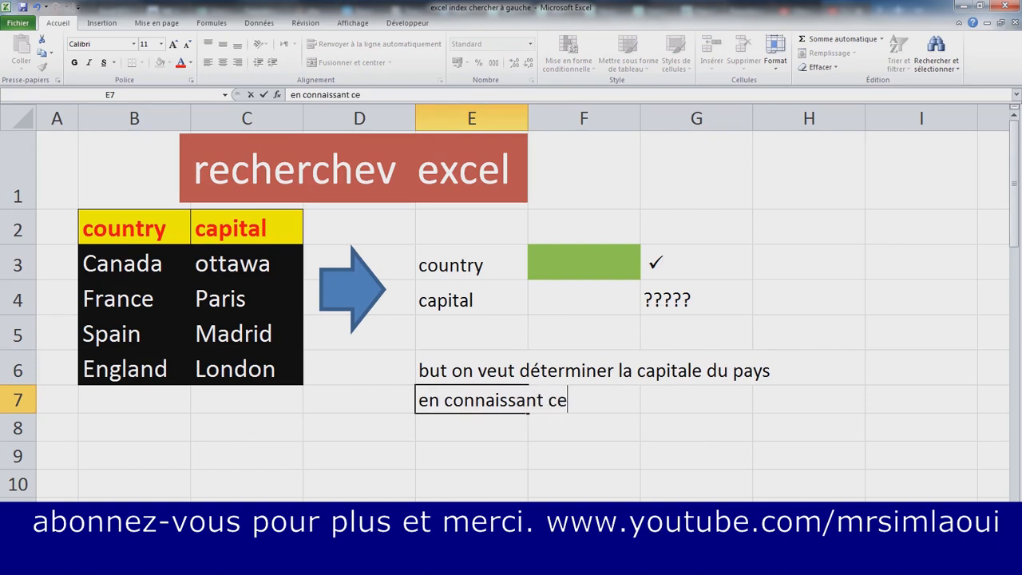
{"action": "type", "text": " pays"}
{"action": "key", "text": "Return"}
Step: Enter "don cp" in cell E8 and clear the stray "on" from E9
{"action": "type", "text": "don cp"}
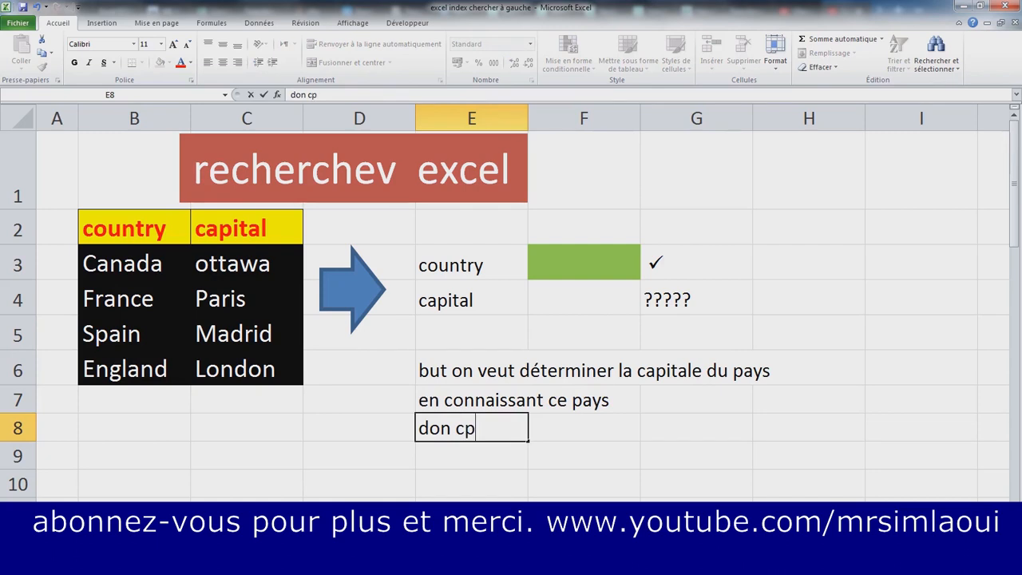
{"action": "key", "text": "Return"}
{"action": "type", "text": "on"}
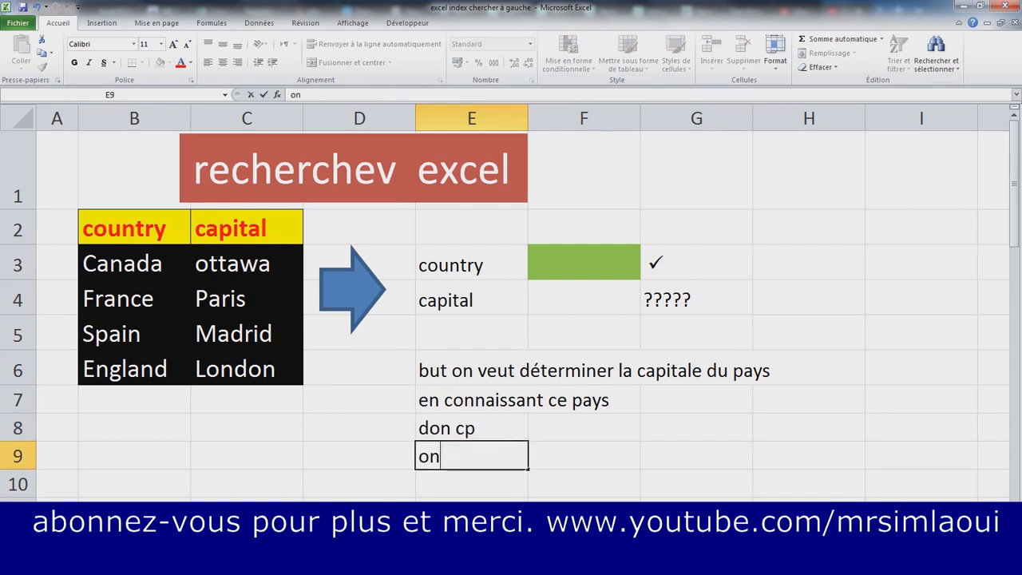
{"action": "key", "text": "Up"}
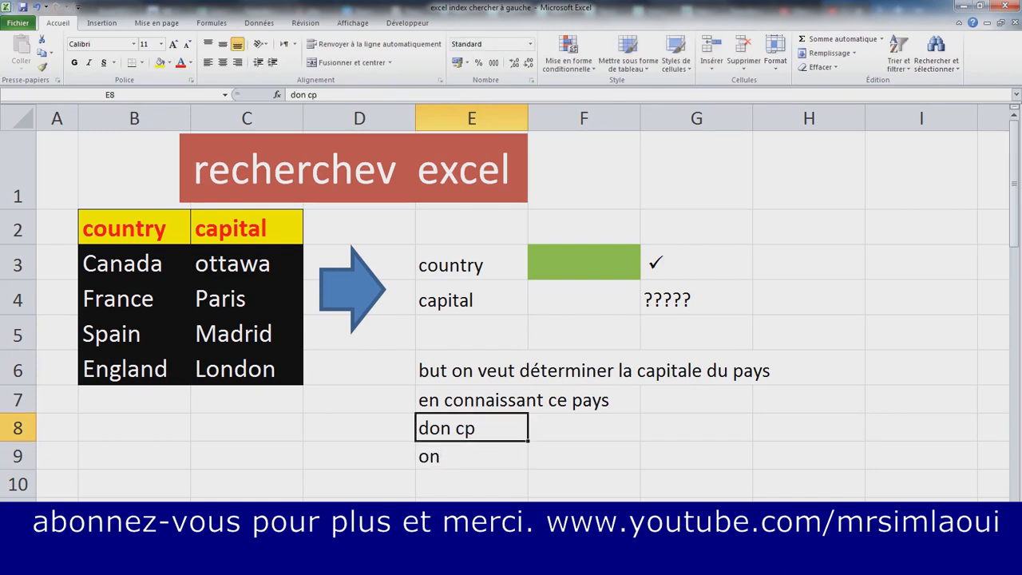
{"action": "double_click", "coordinate": [450, 428]}
{"action": "key", "text": "Return"}
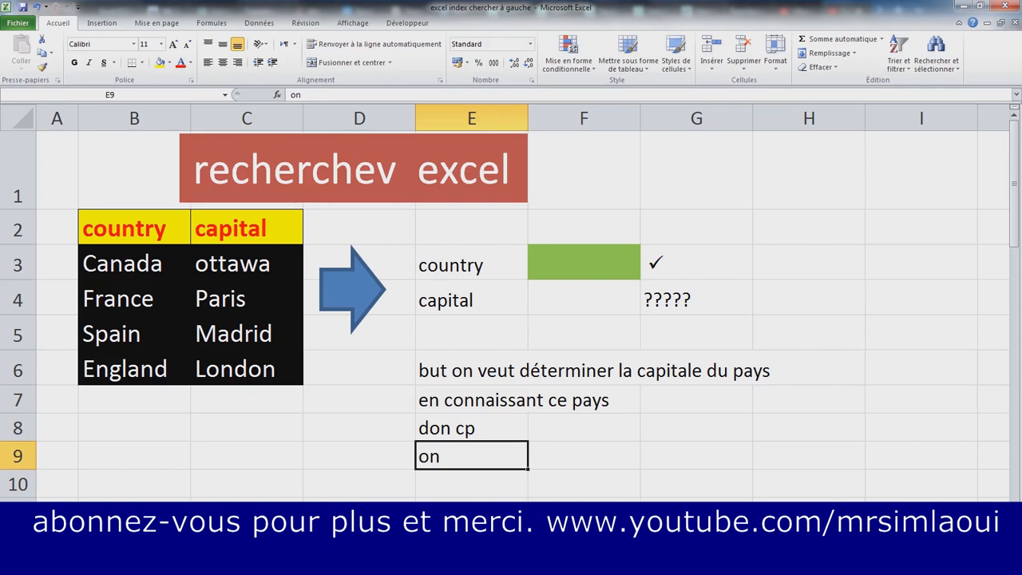
{"action": "key", "text": "Delete"}
{"action": "key", "text": "Up"}
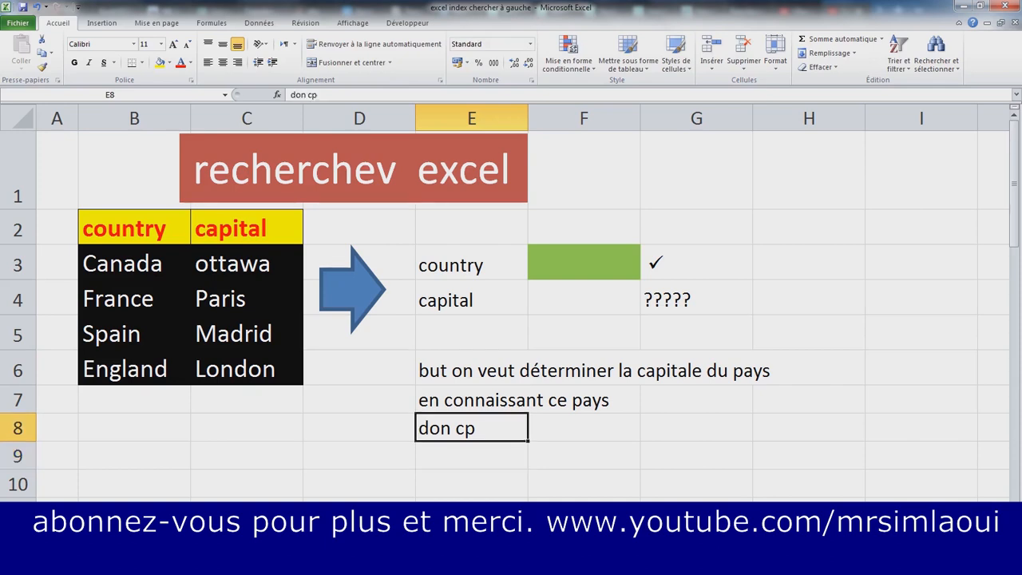
Step: Edit cell E8 to read "donc on cherche une fonction qui cherche la cellule verte (F3)"
{"action": "double_click", "coordinate": [452, 428]}
{"action": "type", "text": "c on cherc"}
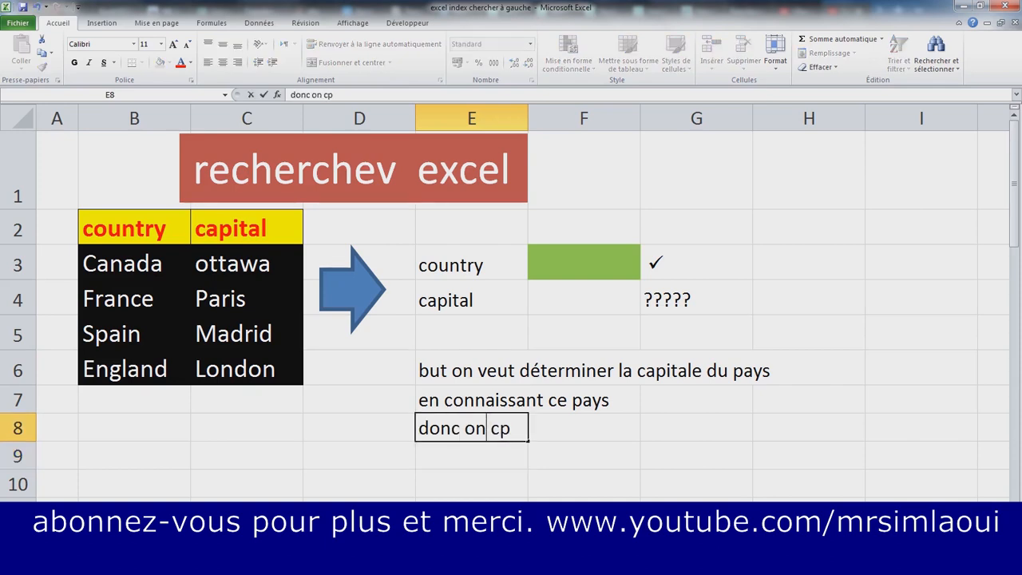
{"action": "type", "text": "he une fonct"}
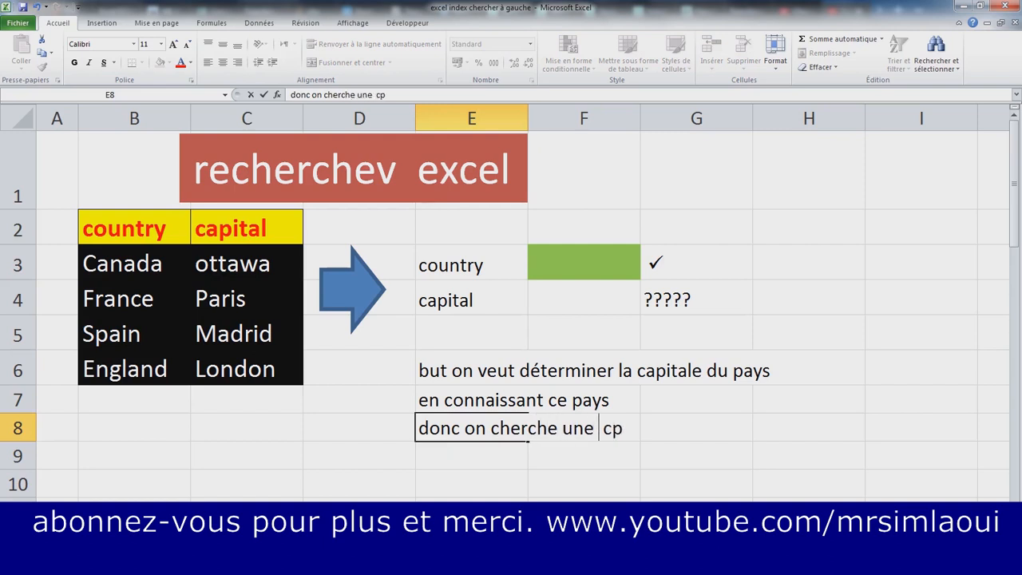
{"action": "type", "text": "ion"}
{"action": "key", "text": "Right"}
{"action": "key", "text": "Delete"}
{"action": "key", "text": "Delete"}
{"action": "type", "text": "q"}
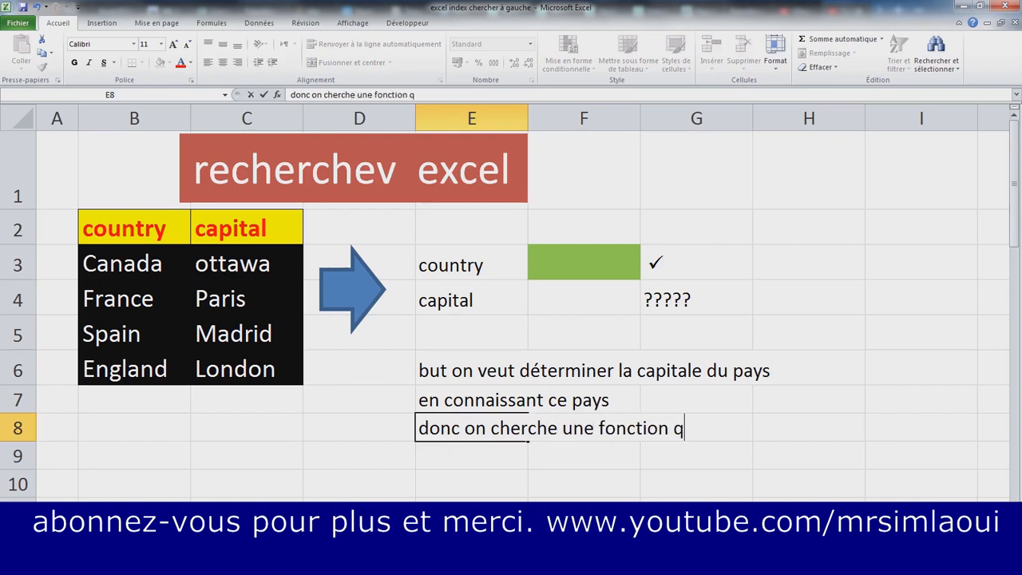
{"action": "type", "text": "ui cherche "}
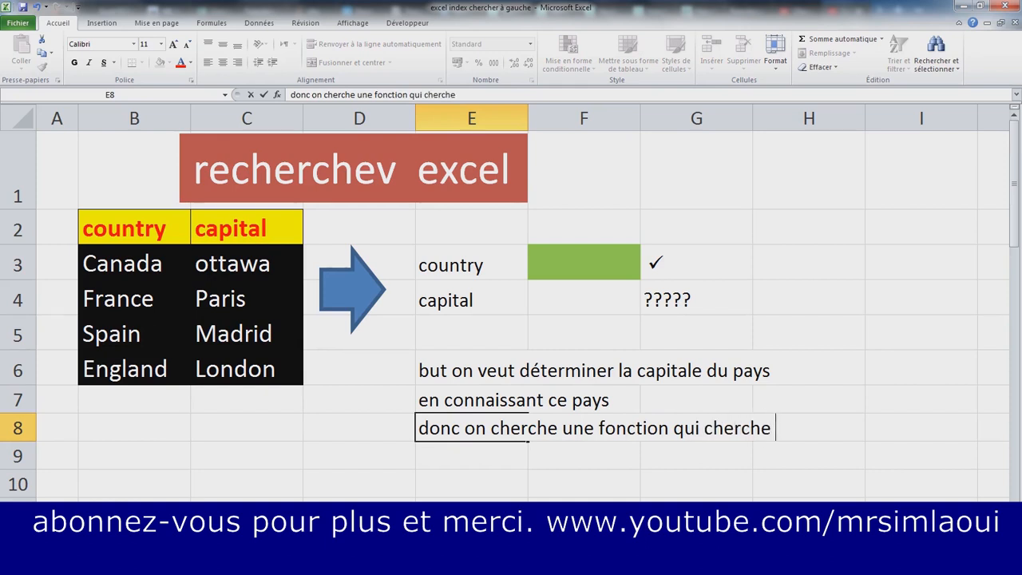
{"action": "type", "text": "la cellule verte"}
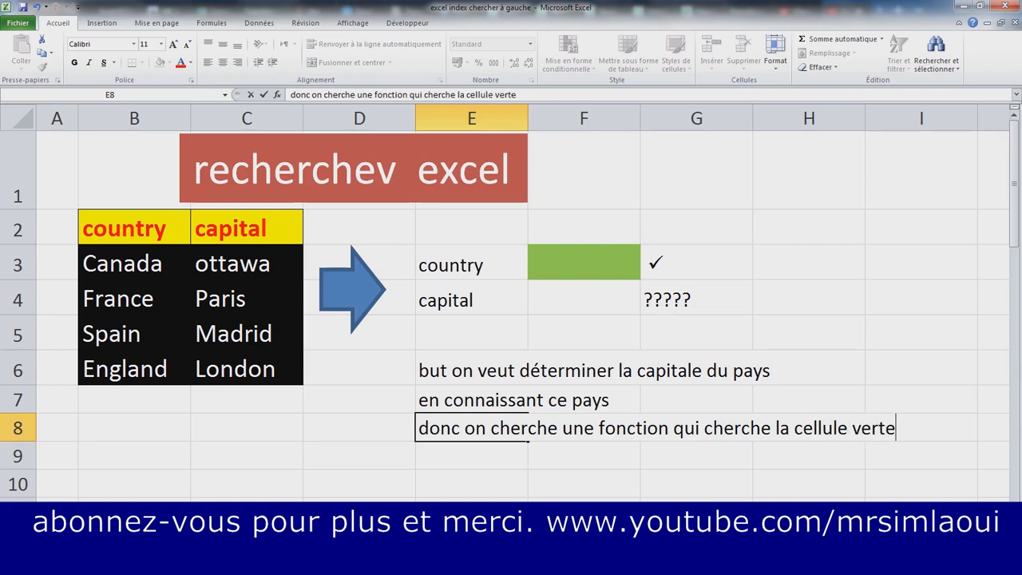
{"action": "type", "text": " (F3)"}
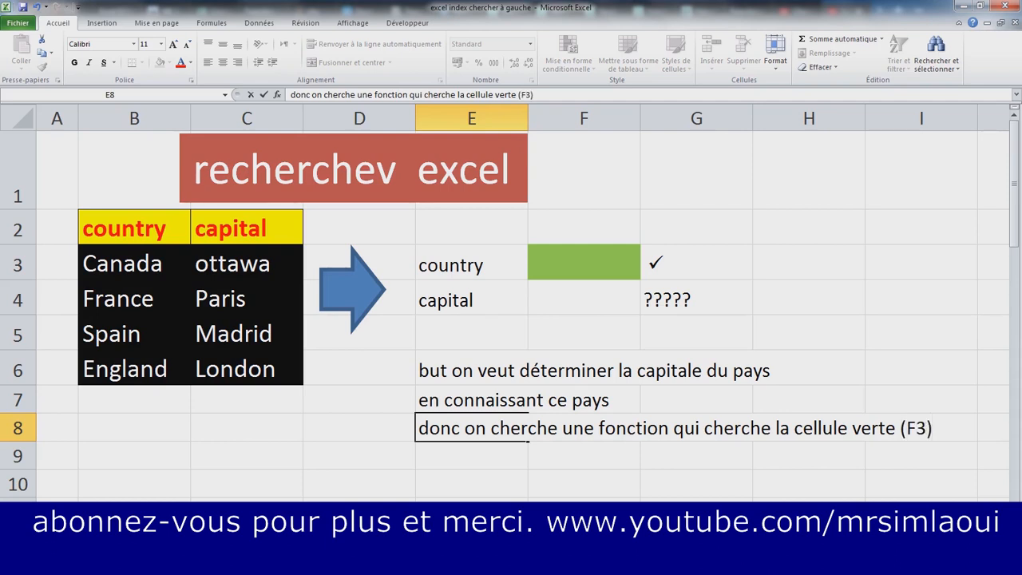
{"action": "key", "text": "Return"}
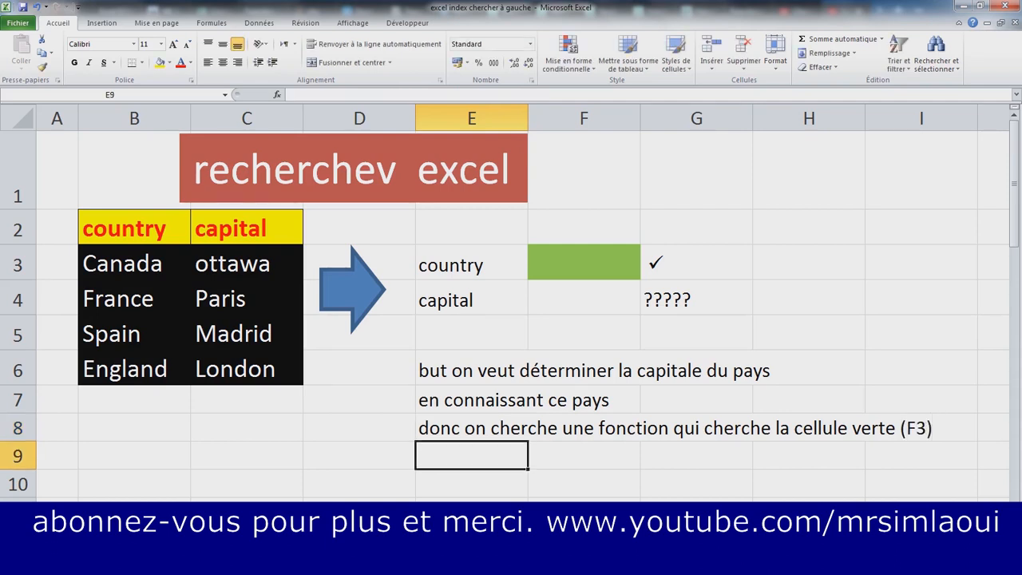
Step: Enter "dans la 1ère colonne du tableau et faire" in cell E9
{"action": "type", "text": "dans"}
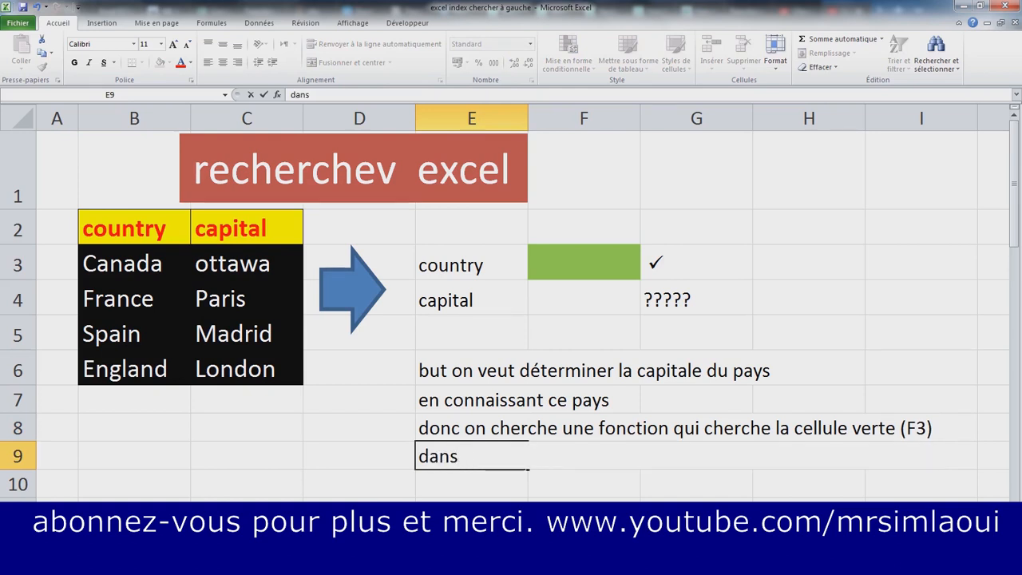
{"action": "type", "text": " la 1ère co"}
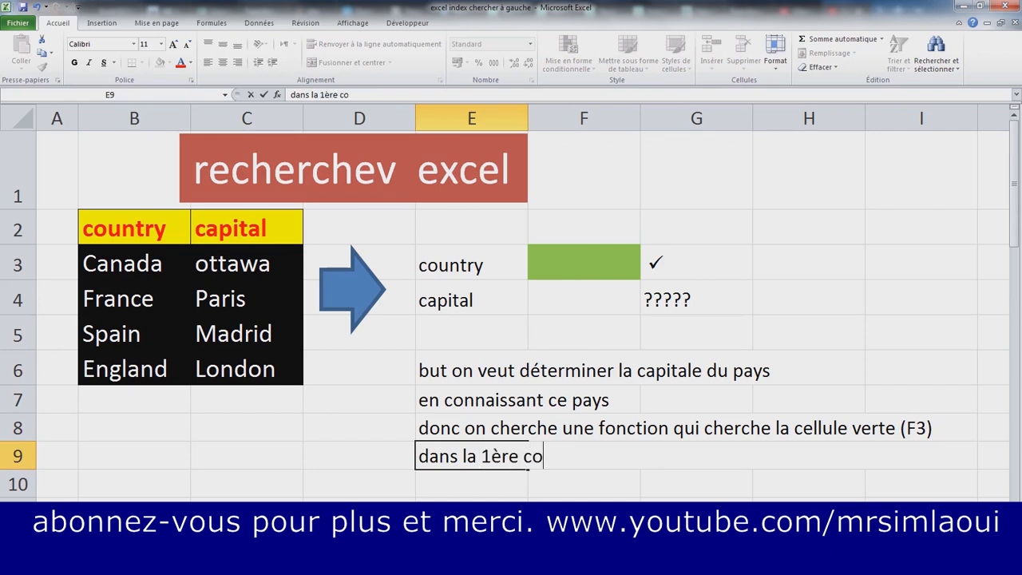
{"action": "type", "text": "lonne "}
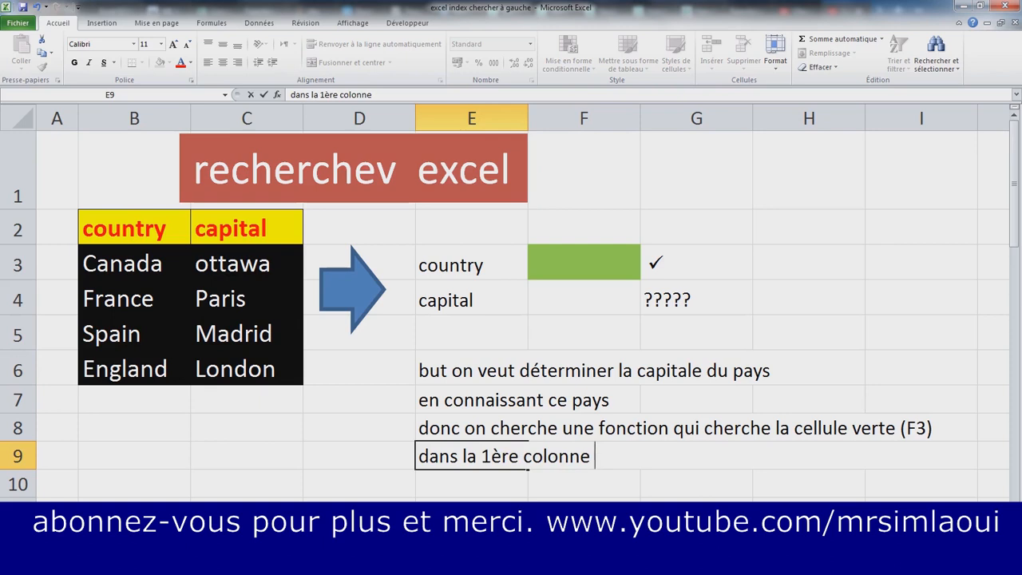
{"action": "type", "text": "du tableau"}
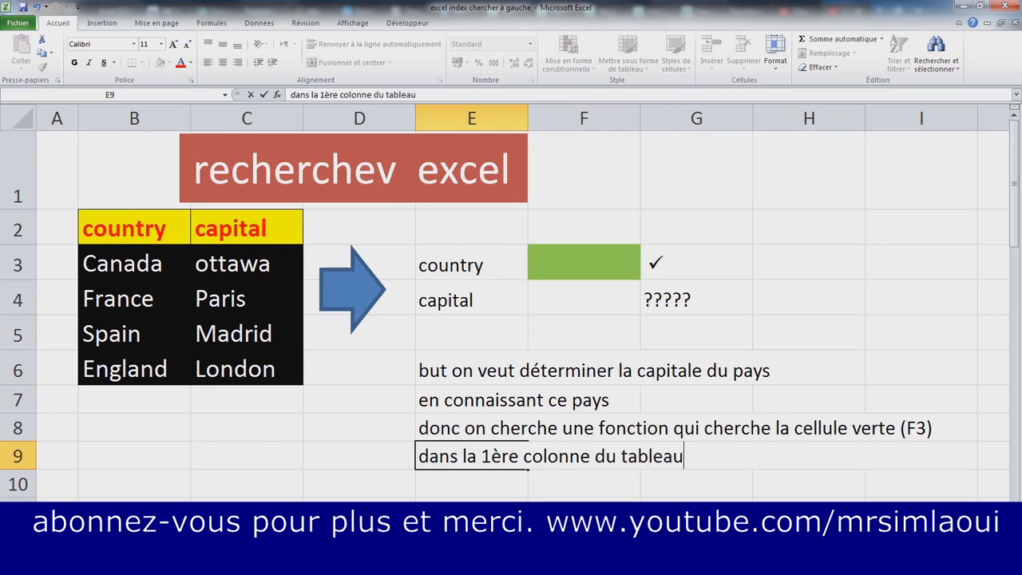
{"action": "type", "text": " et faire"}
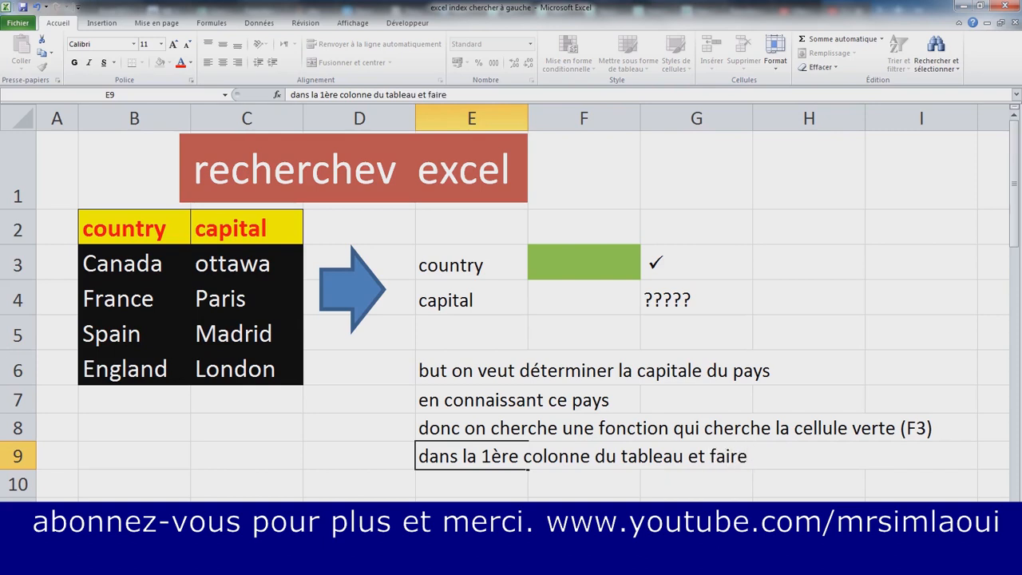
{"action": "key", "text": "Return"}
Step: Enter "afficher le résultat correspondant dans cette ligne" in cell E10
{"action": "type", "text": "affic"}
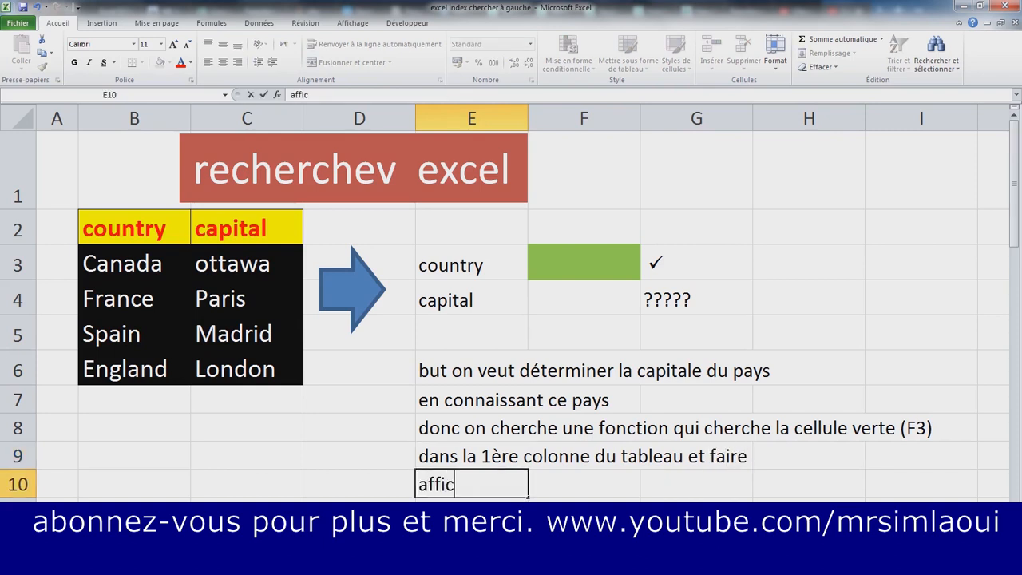
{"action": "type", "text": "her le résultat correspondant dans cette ligne"}
{"action": "key", "text": "Return"}
Step: Enter "et dans la 2 colonne autrement dit capital" in cell E11
{"action": "type", "text": "et dans la 2"}
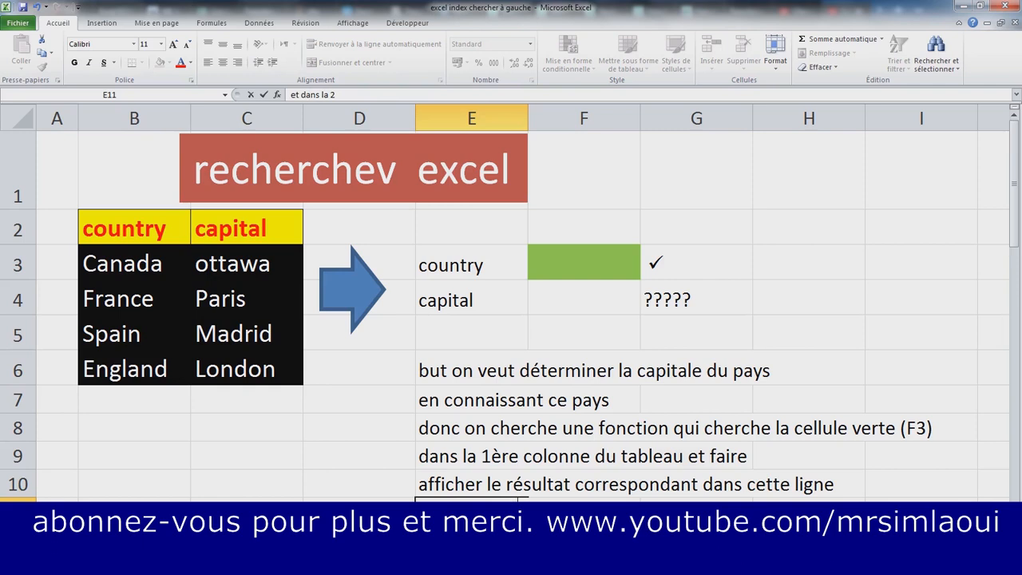
{"action": "type", "text": " colonne autrement dit capital"}
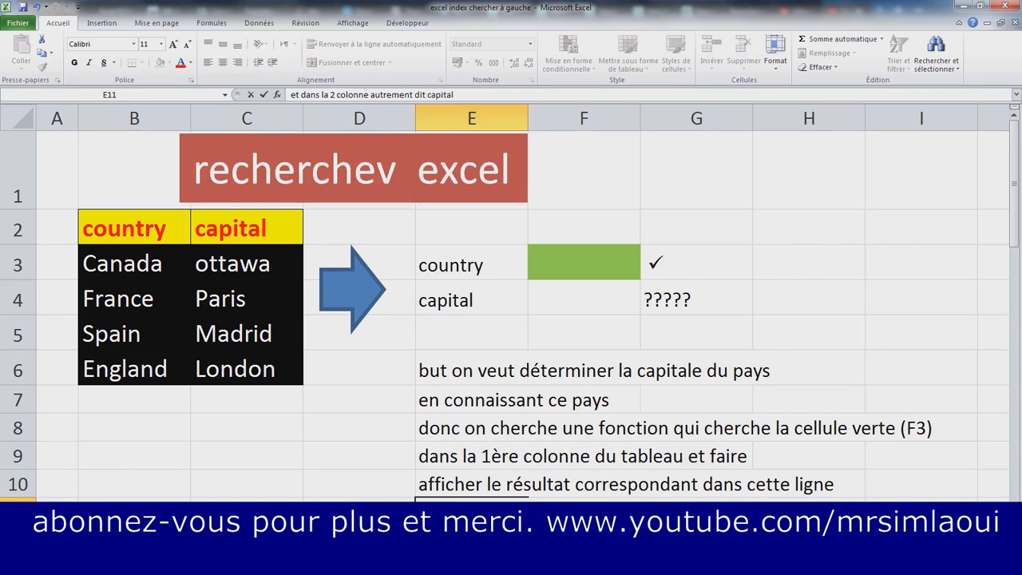
{"action": "scroll", "coordinate": [511, 315], "scroll_direction": "down", "scroll_amount": 1}
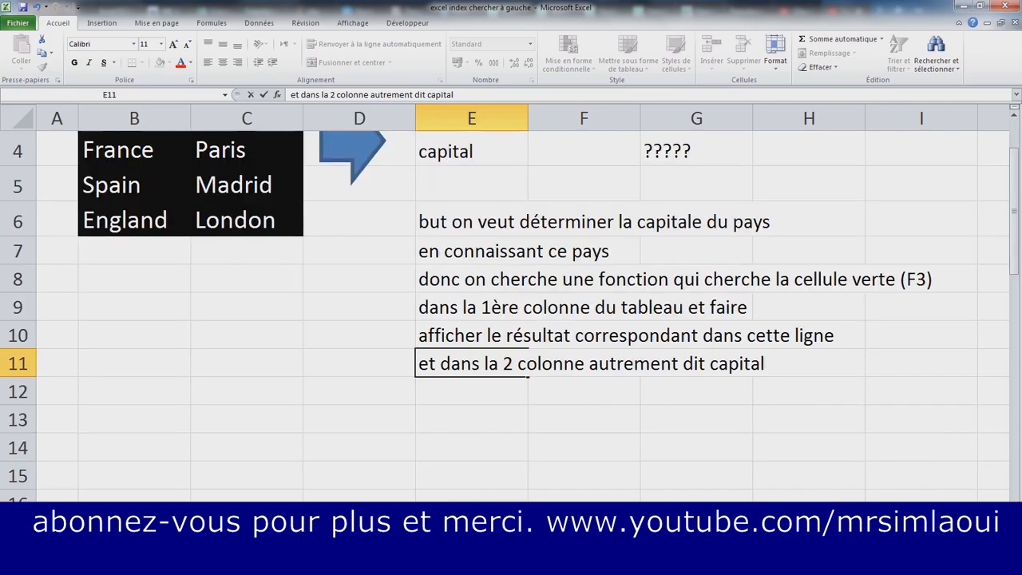
{"action": "left_click", "coordinate": [472, 418]}
{"action": "scroll", "coordinate": [511, 315], "scroll_direction": "up", "scroll_amount": 1}
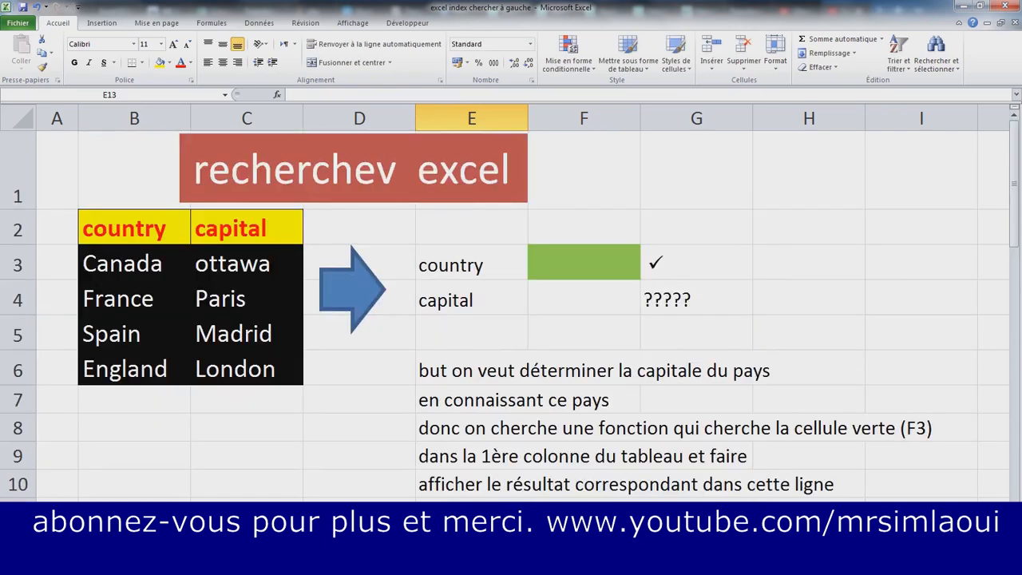
{"action": "scroll", "coordinate": [511, 315], "scroll_direction": "down", "scroll_amount": 1}
{"action": "left_click_drag", "start_coordinate": [447, 220], "coordinate": [822, 391]}
Step: Enter "cette fonction s'appelle recherchev" in cell E13
{"action": "left_click", "coordinate": [472, 420]}
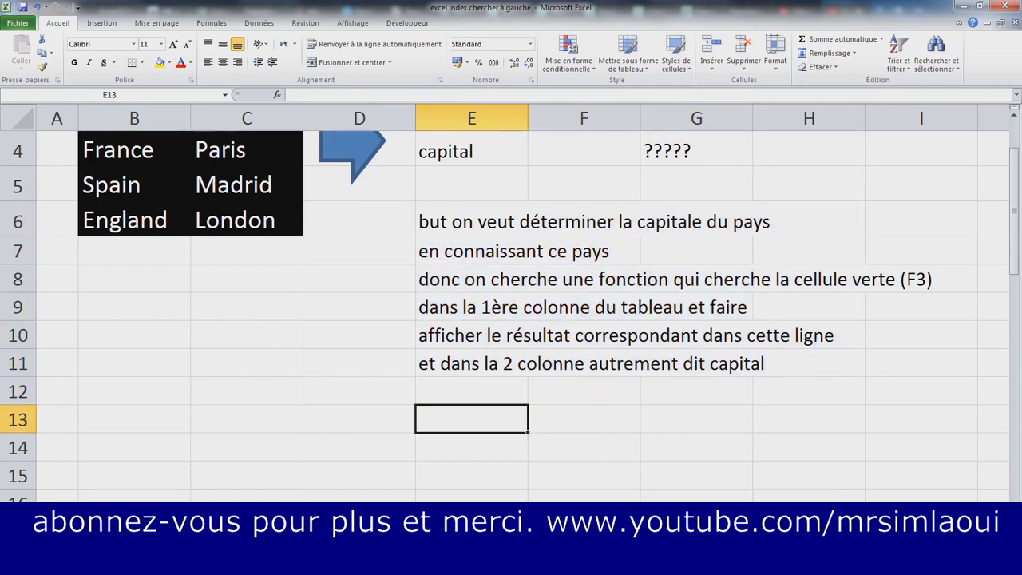
{"action": "type", "text": "cette fonct'appell"}
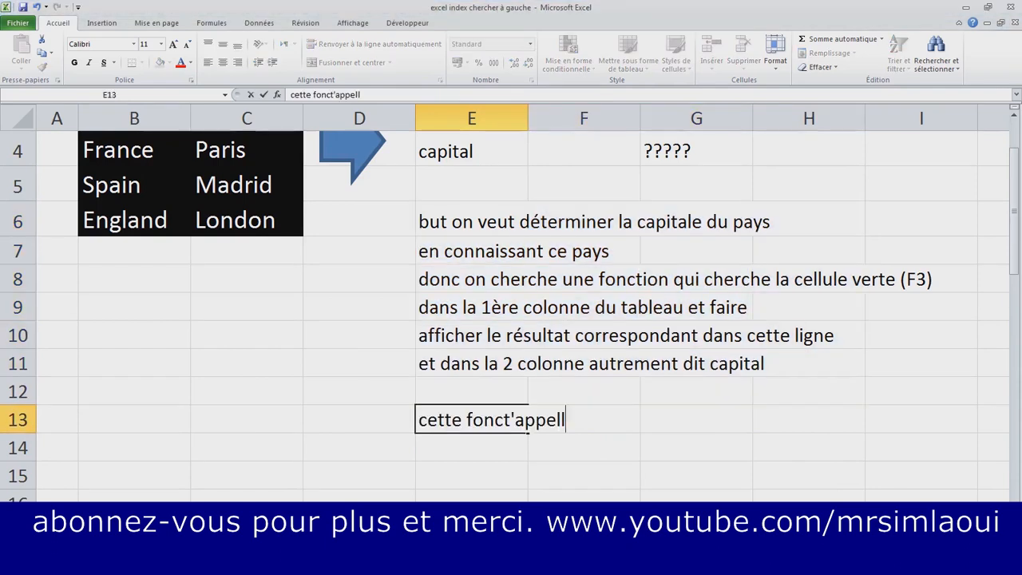
{"action": "left_click", "coordinate": [511, 420]}
{"action": "type", "text": "ion s'app"}
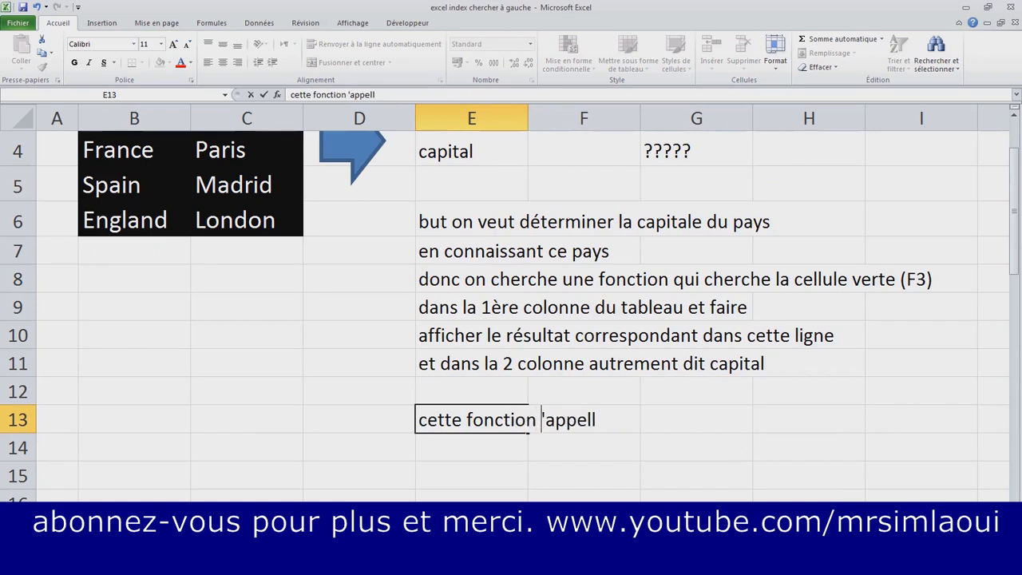
{"action": "type", "text": "elle re"}
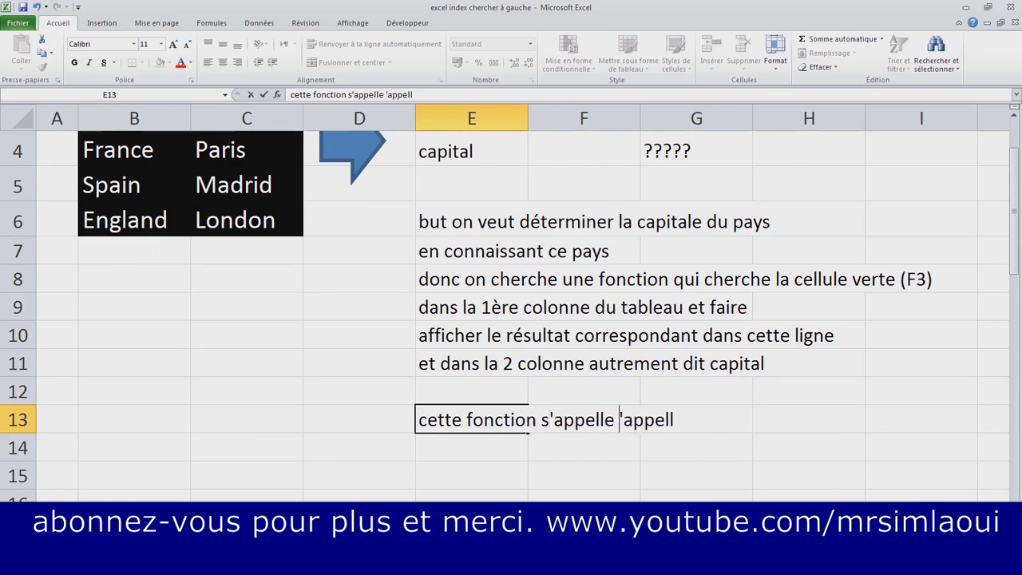
{"action": "type", "text": "cherchv"}
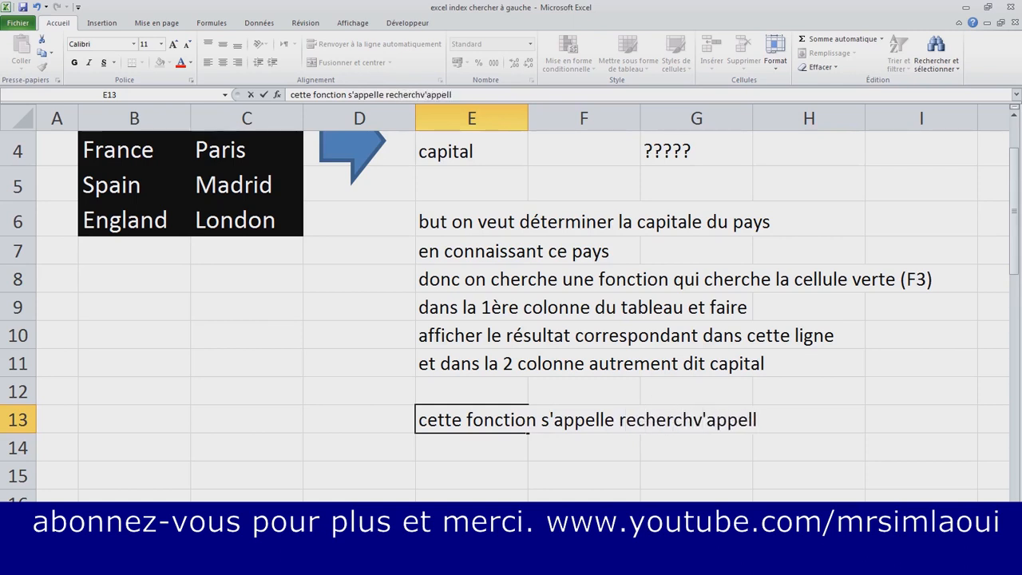
{"action": "key", "text": "Delete"}
{"action": "key", "text": "Delete"}
{"action": "key", "text": "Delete"}
{"action": "key", "text": "Delete"}
{"action": "key", "text": "Delete"}
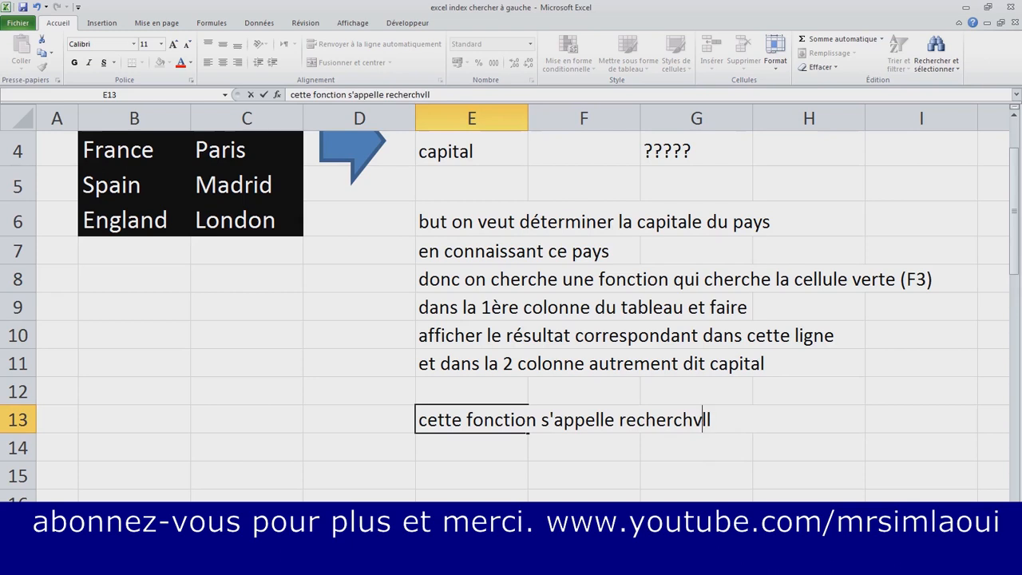
{"action": "key", "text": "Delete"}
{"action": "key", "text": "Delete"}
{"action": "type", "text": "e"}
{"action": "key", "text": "Return"}
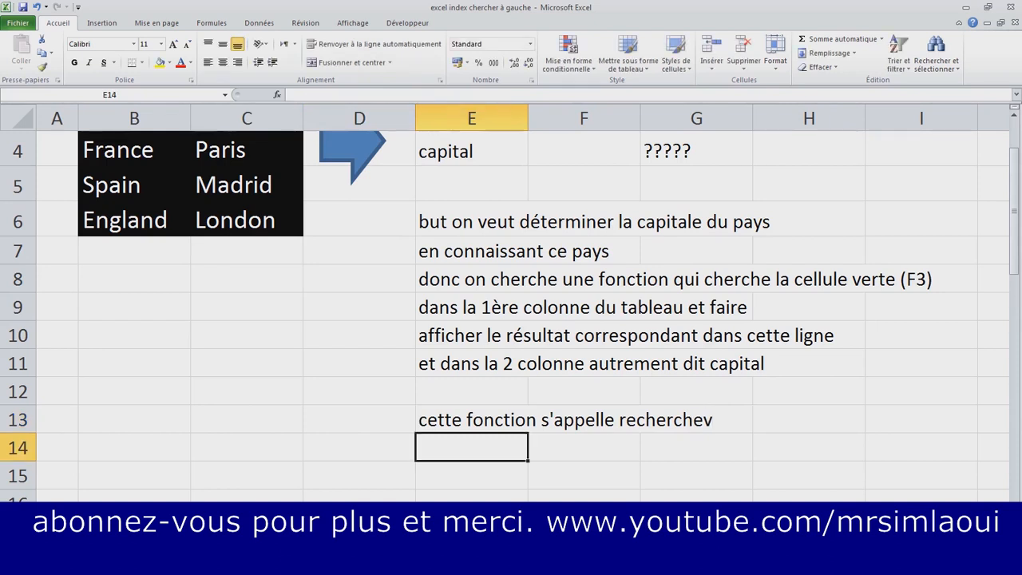
Step: Move the picture of the RECHERCHEV arguments dialog below the notes so its upper edge sits at row 19, starting in column A
{"action": "scroll", "coordinate": [511, 312], "scroll_direction": "up", "scroll_amount": 1}
{"action": "left_click", "coordinate": [583, 262]}
{"action": "scroll", "coordinate": [584, 272], "scroll_direction": "down", "scroll_amount": 6}
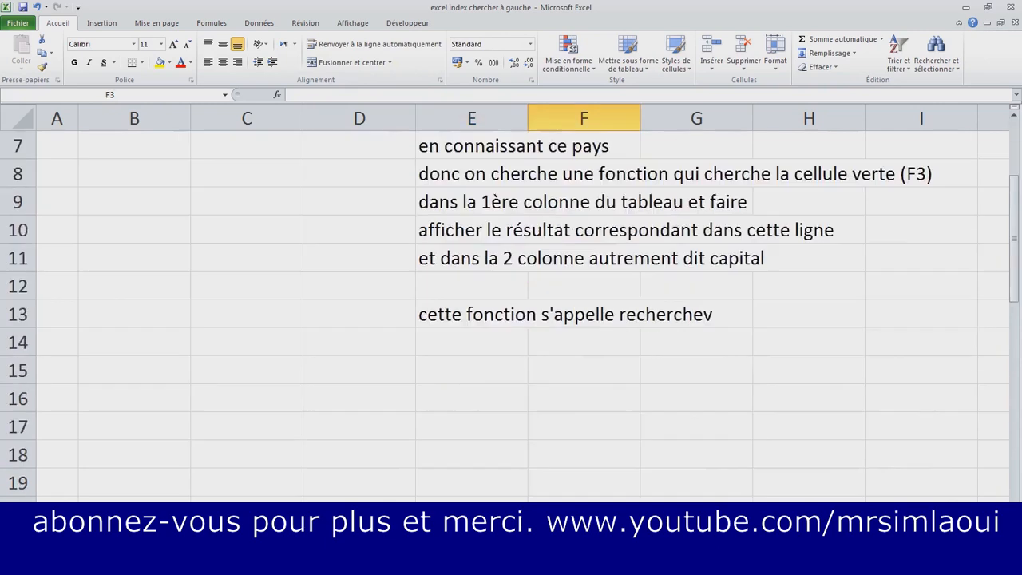
{"action": "left_click_drag", "start_coordinate": [631, 375], "coordinate": [338, 229]}
{"action": "scroll", "coordinate": [339, 229], "scroll_direction": "down", "scroll_amount": 1}
{"action": "scroll", "coordinate": [339, 229], "scroll_direction": "down", "scroll_amount": 1}
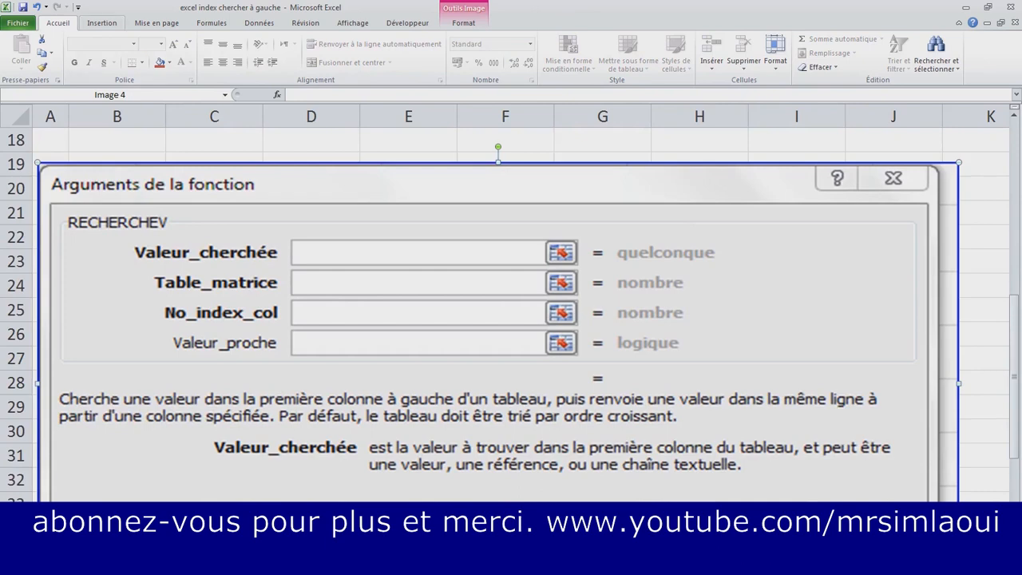
Step: Draw a short arrow shape pointing down into the Valeur_cherchée field of the RECHERCHEV arguments picture
{"action": "left_click", "coordinate": [102, 22]}
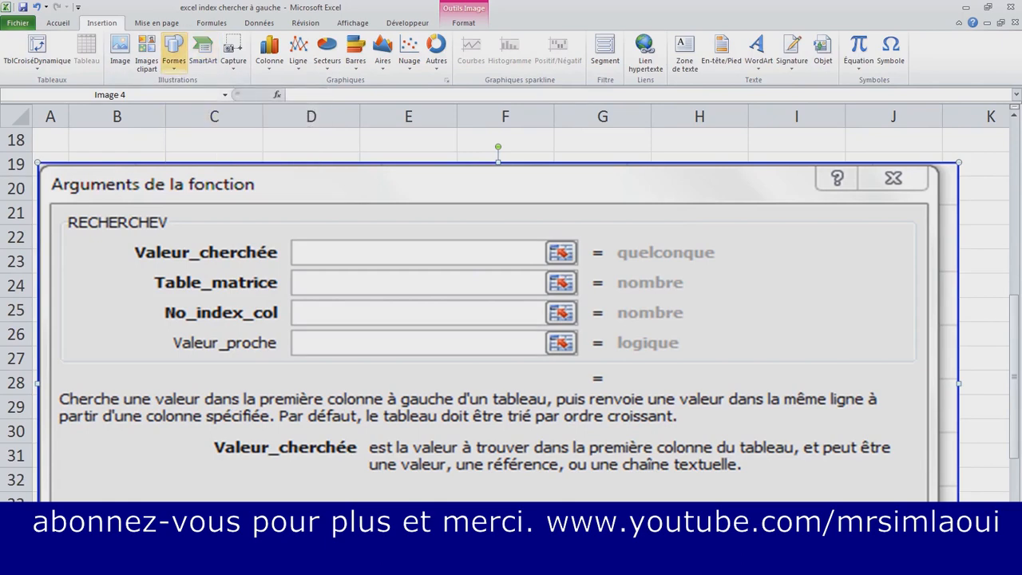
{"action": "left_click", "coordinate": [174, 51]}
{"action": "left_click", "coordinate": [194, 94]}
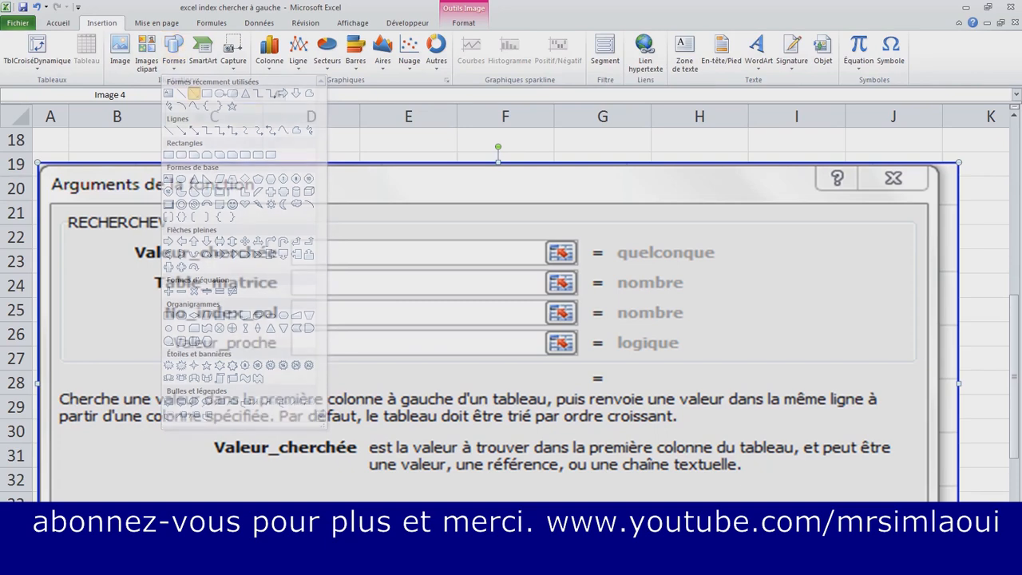
{"action": "left_click_drag", "start_coordinate": [308, 253], "coordinate": [338, 238]}
{"action": "left_click", "coordinate": [415, 280]}
{"action": "left_click", "coordinate": [399, 276]}
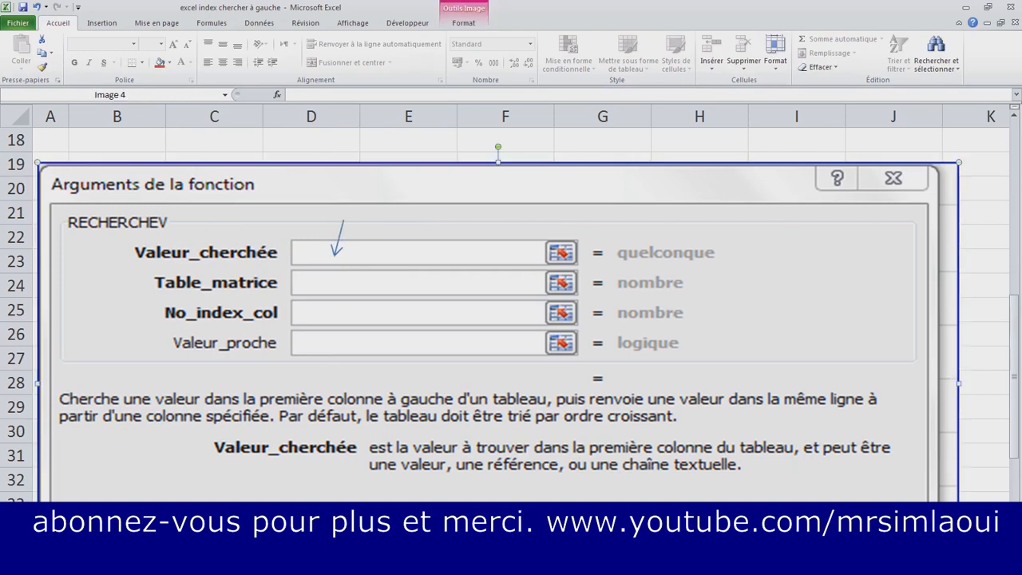
Step: Draw a second short arrow shape pointing into the Table_matrice field of the RECHERCHEV arguments picture
{"action": "left_click", "coordinate": [102, 23]}
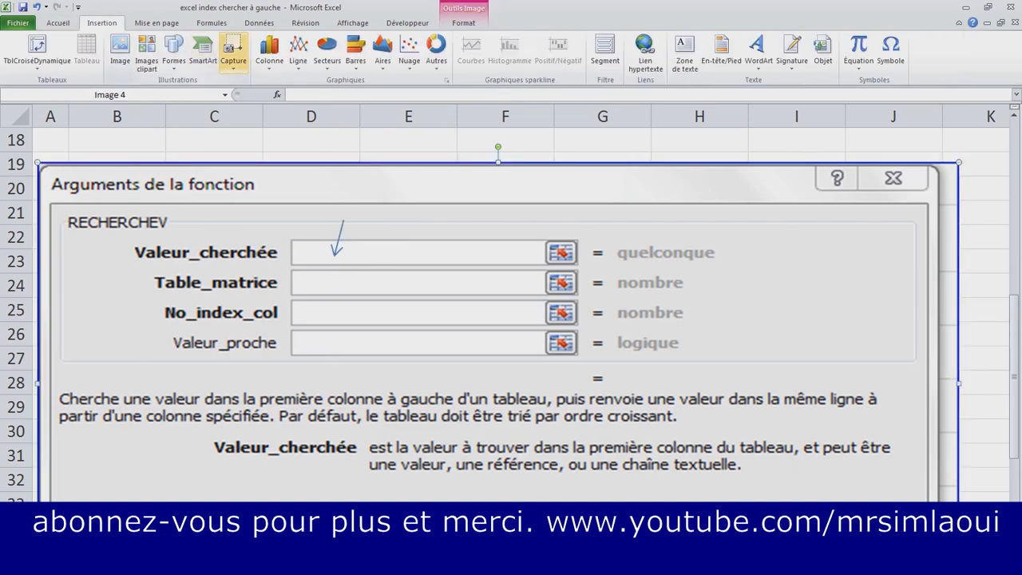
{"action": "left_click", "coordinate": [173, 52]}
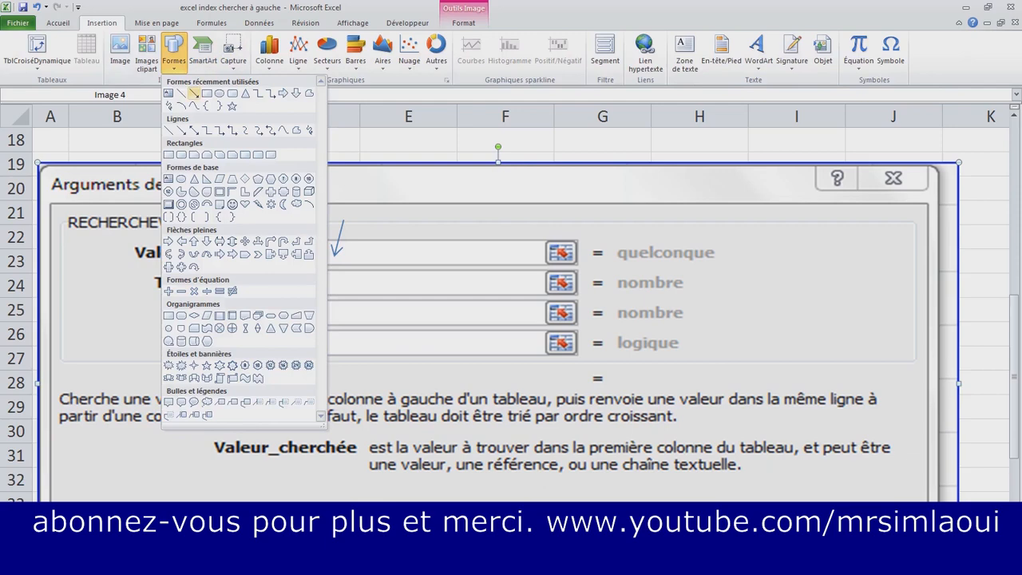
{"action": "left_click", "coordinate": [194, 93]}
{"action": "left_click_drag", "start_coordinate": [405, 264], "coordinate": [388, 285]}
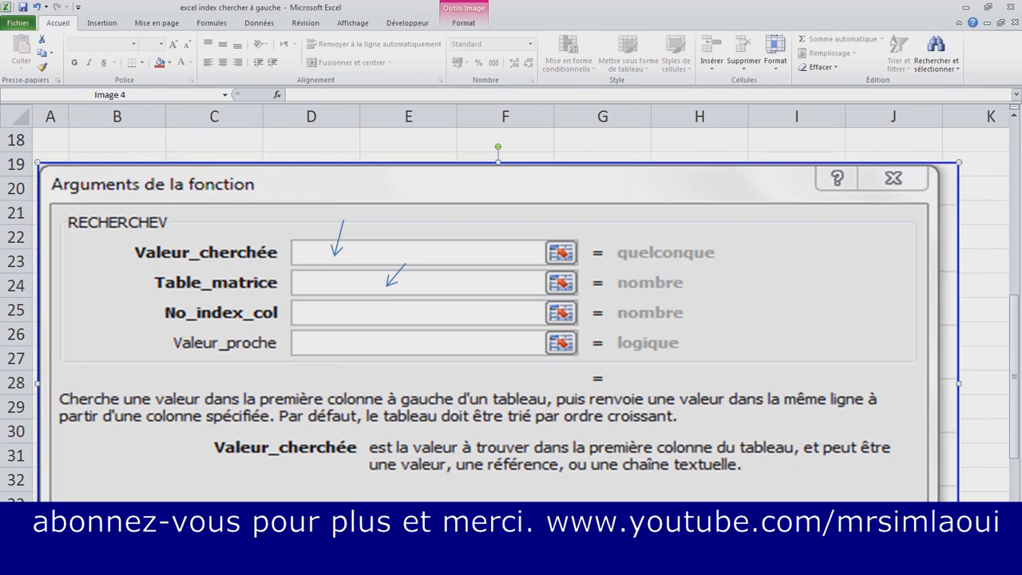
Step: Start a RECHERCHEV formula in cell F4 with the green cell F3 as the lookup value, followed by a semicolon separator
{"action": "scroll", "coordinate": [511, 303], "scroll_direction": "up", "scroll_amount": 6}
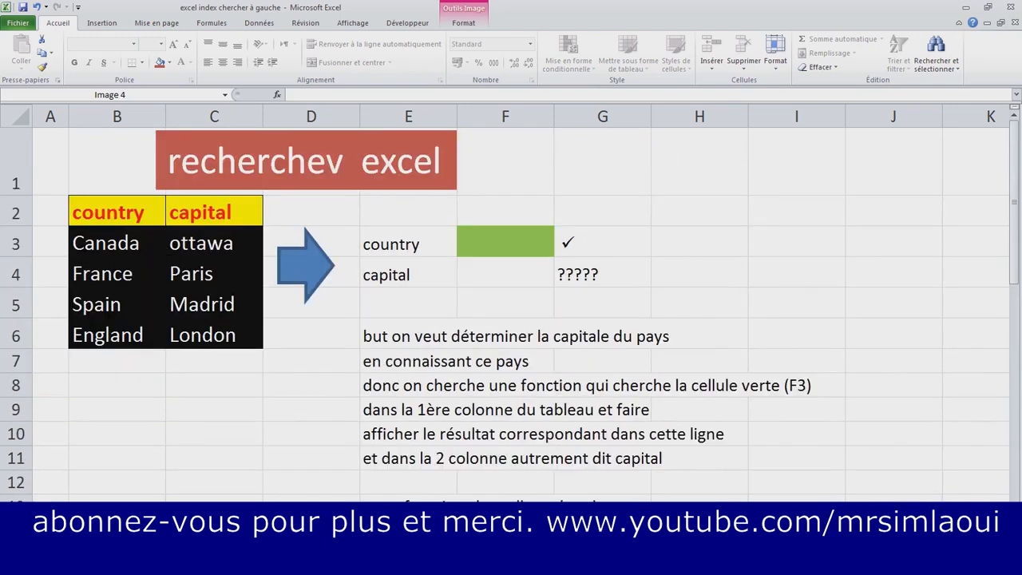
{"action": "left_click", "coordinate": [505, 273]}
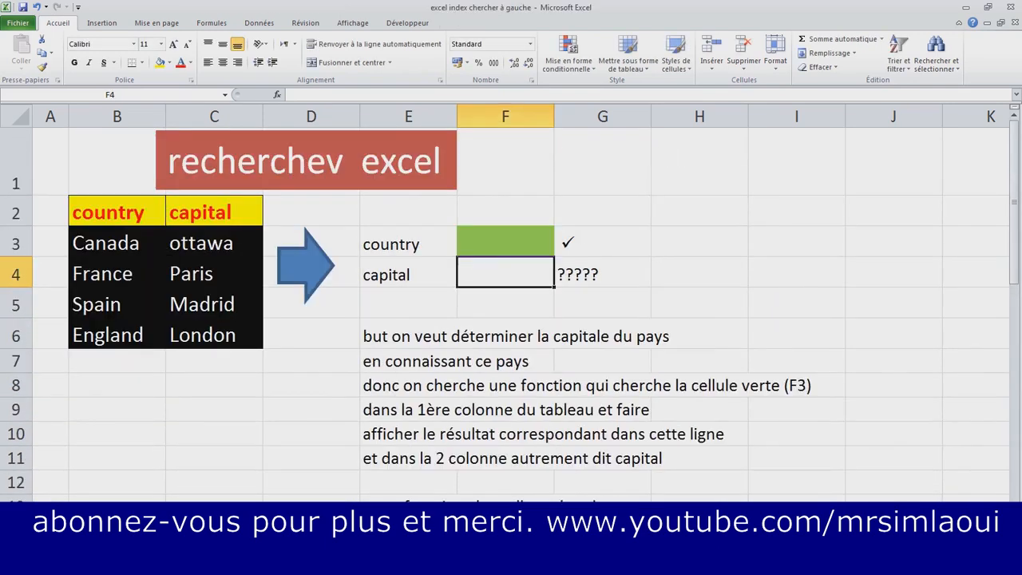
{"action": "type", "text": "=rec"}
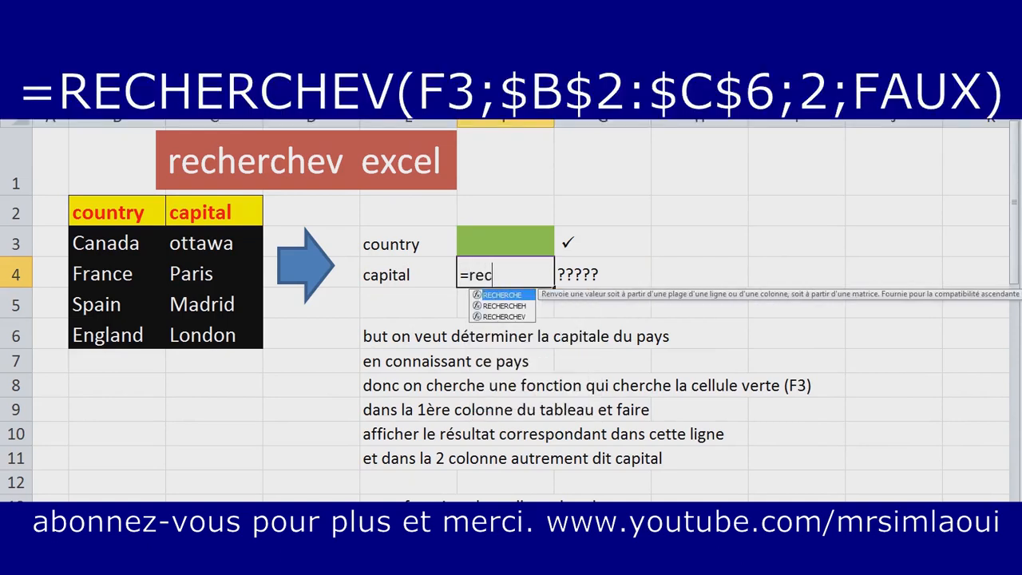
{"action": "type", "text": "herchev"}
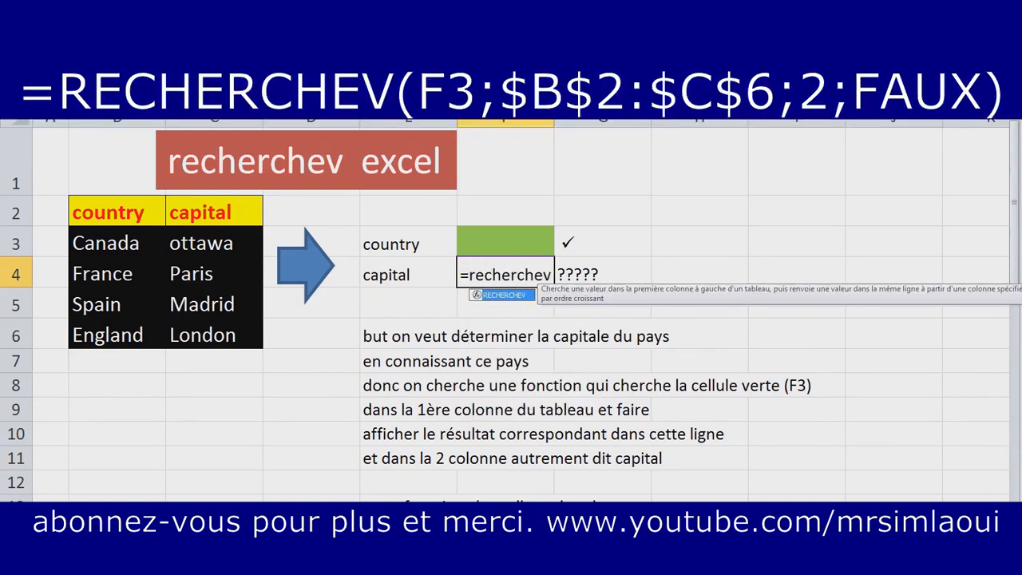
{"action": "key", "text": "Tab"}
{"action": "left_click", "coordinate": [505, 242]}
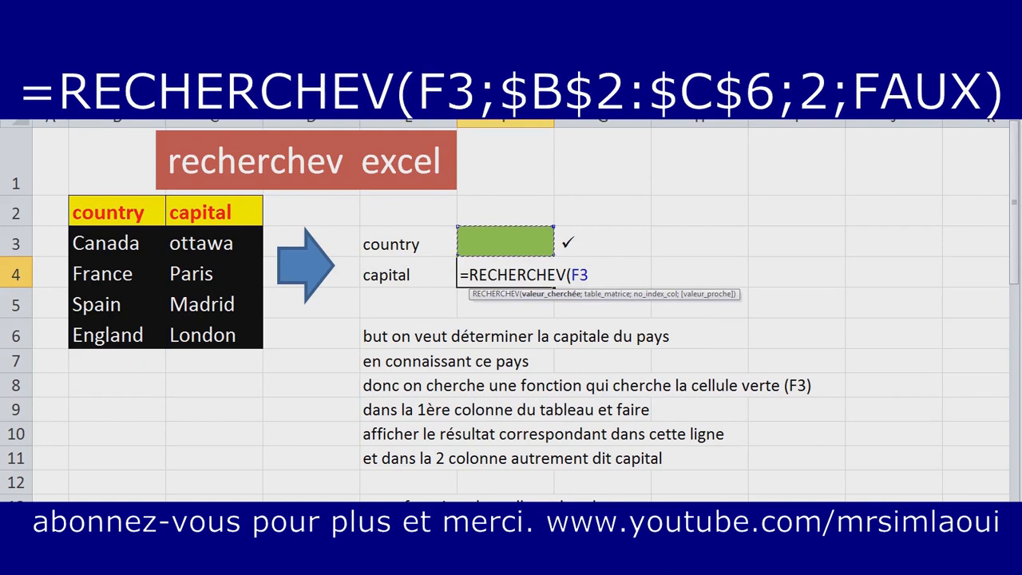
{"action": "type", "text": ","}
{"action": "key", "text": "BackSpace"}
{"action": "type", "text": ";"}
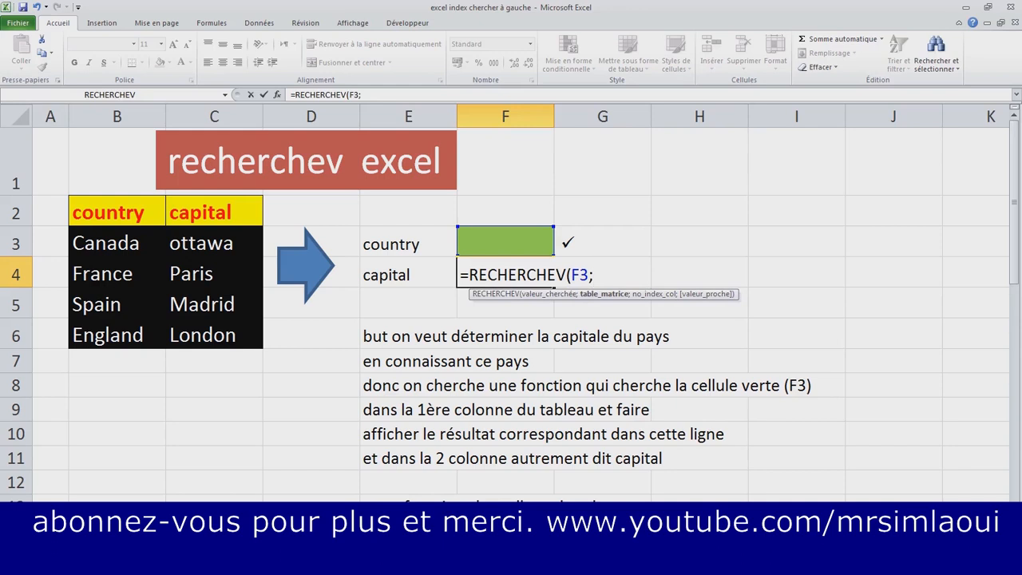